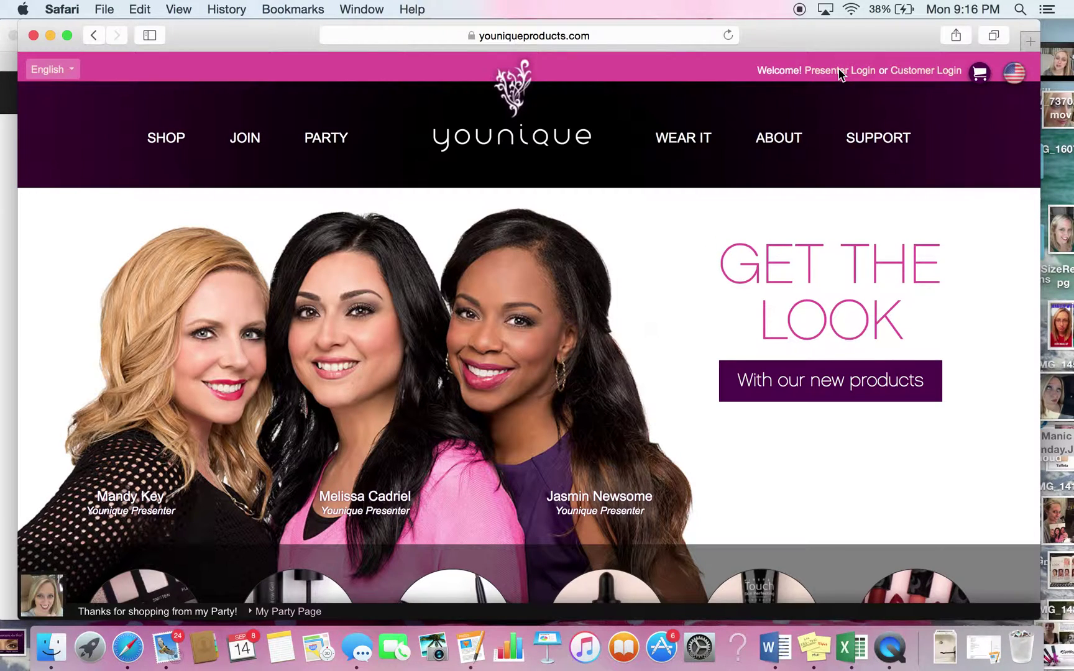
Step: Sign in as a presenter with Facebook and go to the Shop catalogue
left_click(840, 72)
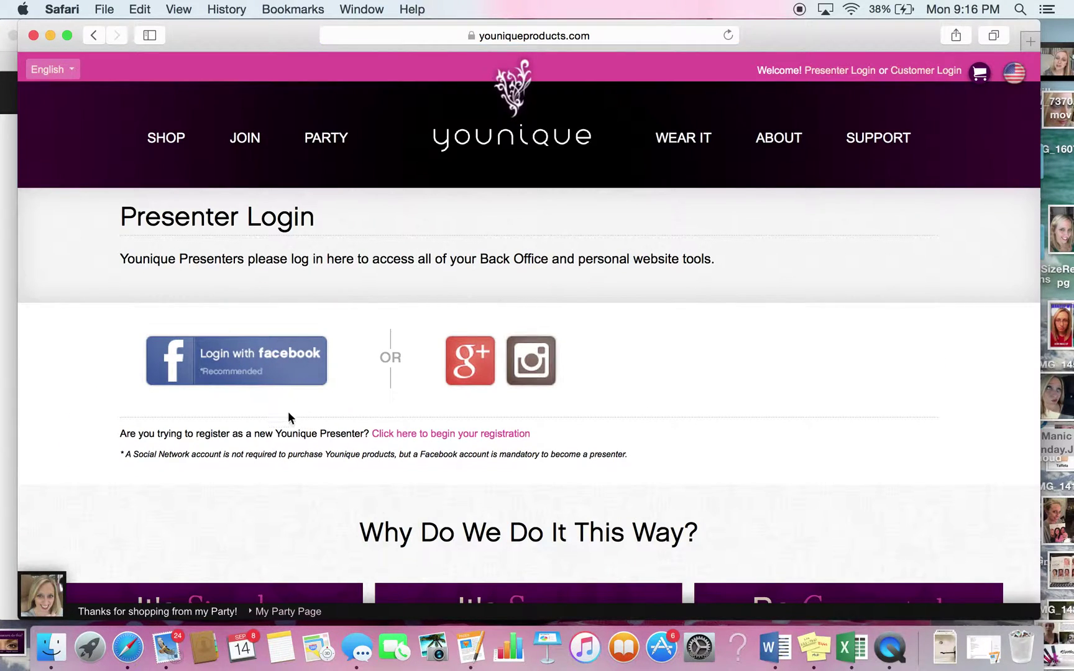
left_click(261, 362)
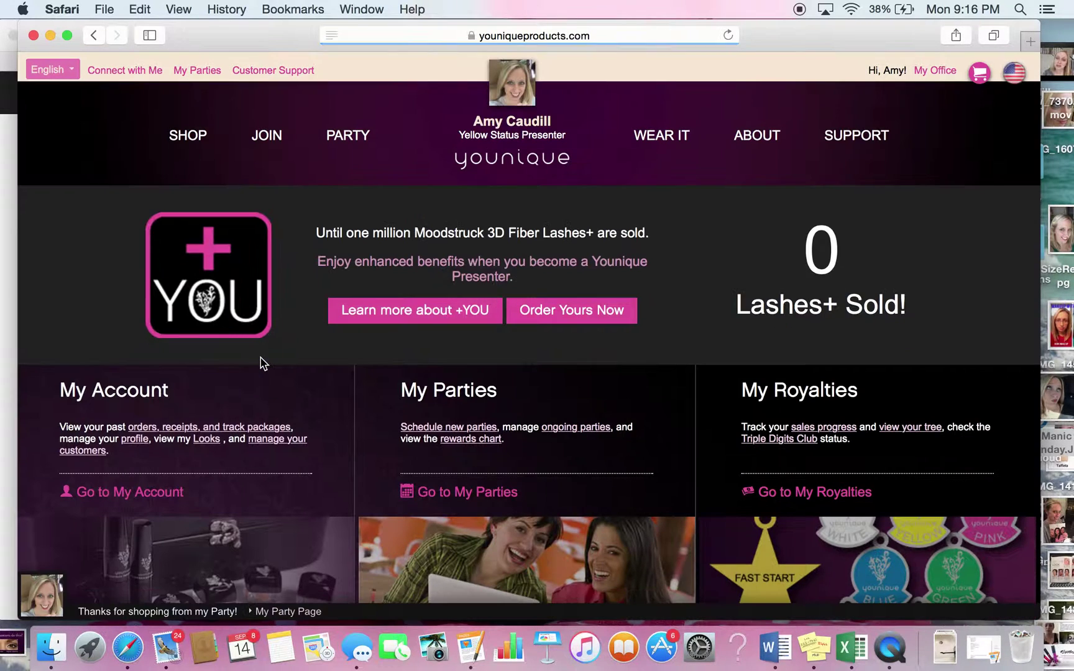
left_click(191, 140)
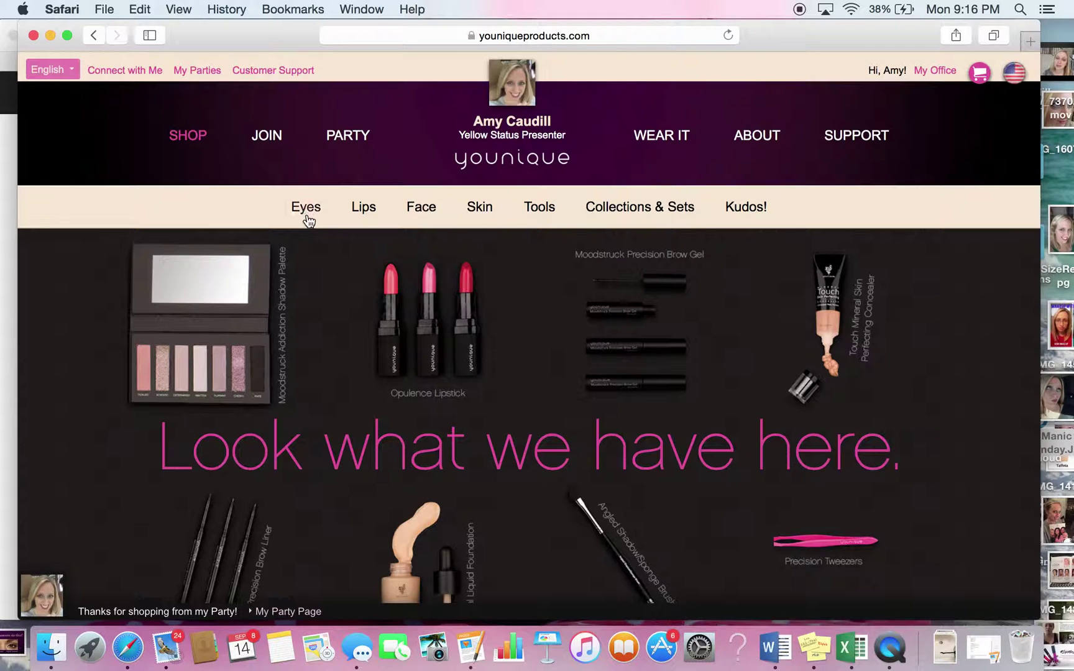
Step: Add Moodstruck 3D Fiber Lashes+ ($29) to the cart from the Eyes category
mouse_move(294, 206)
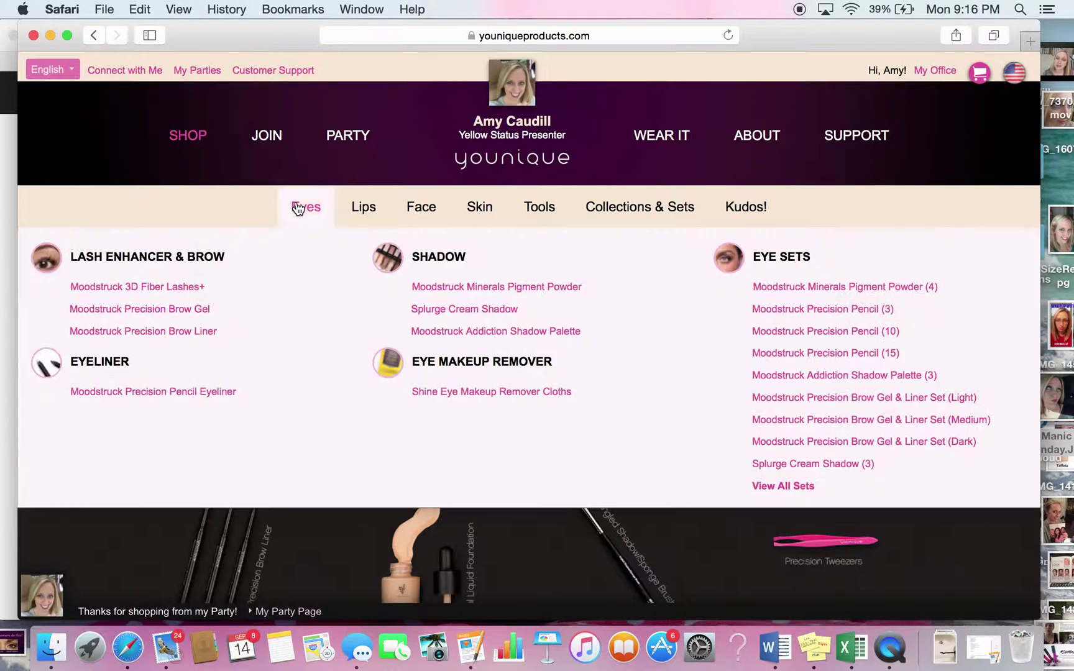
left_click(130, 291)
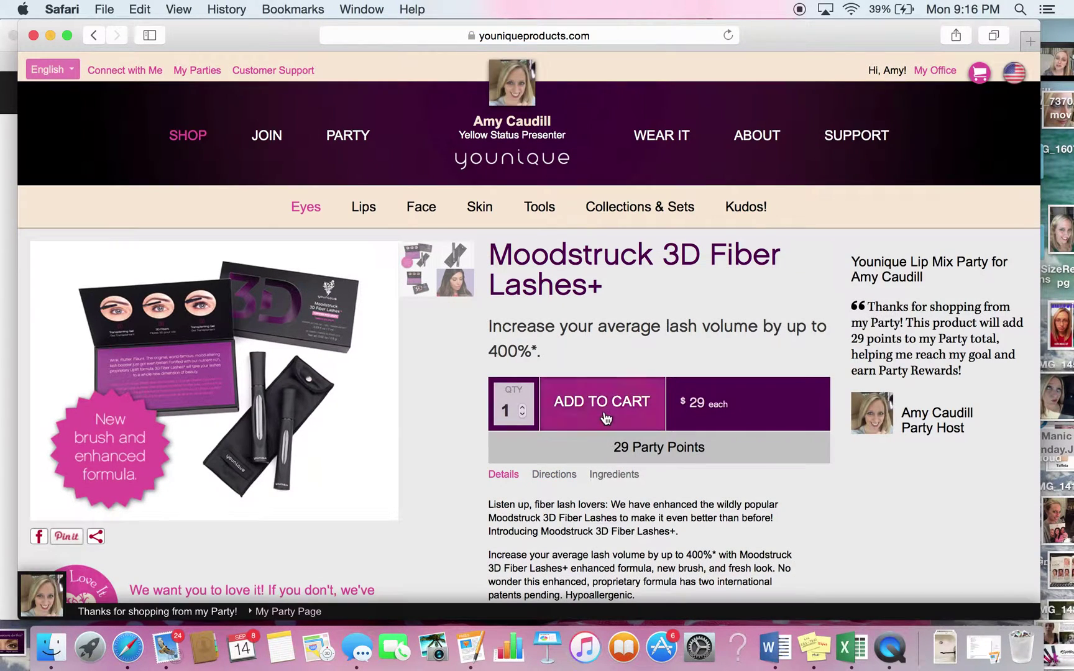
left_click(601, 405)
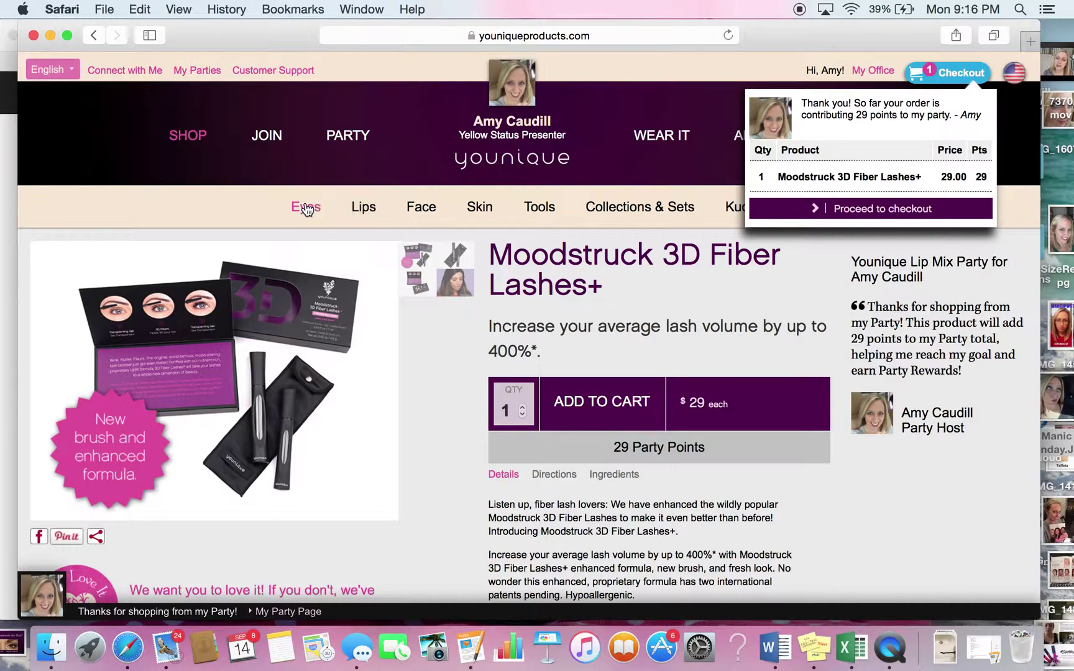
Step: Add the Precision Pencil Eyeliner in colour Perfect ($15) to the cart and review the cart
mouse_move(306, 210)
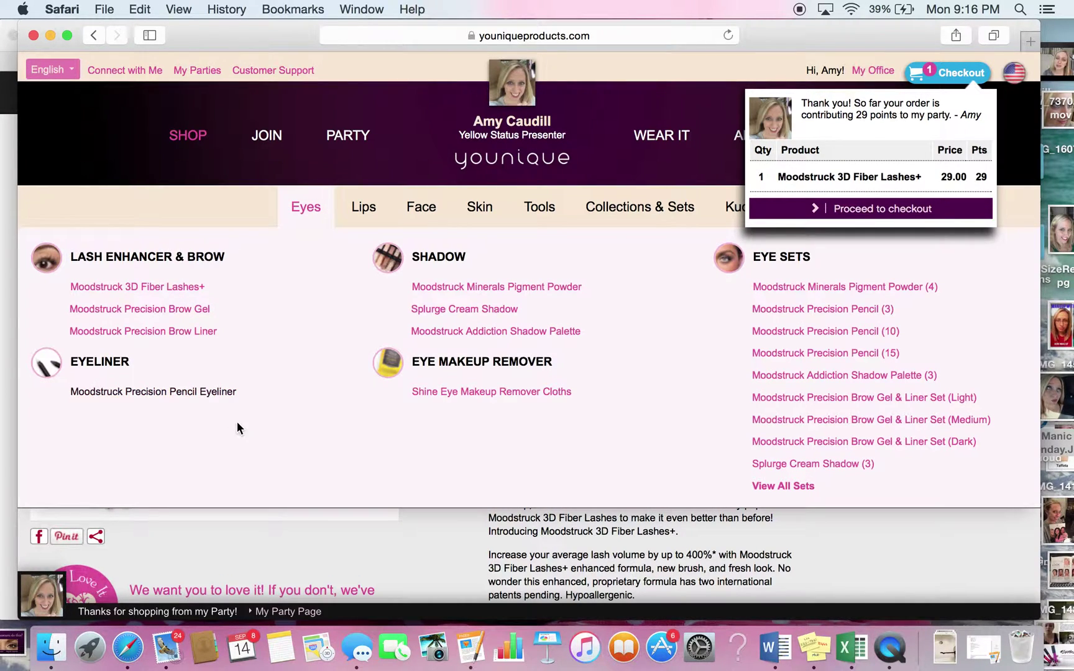
left_click(203, 393)
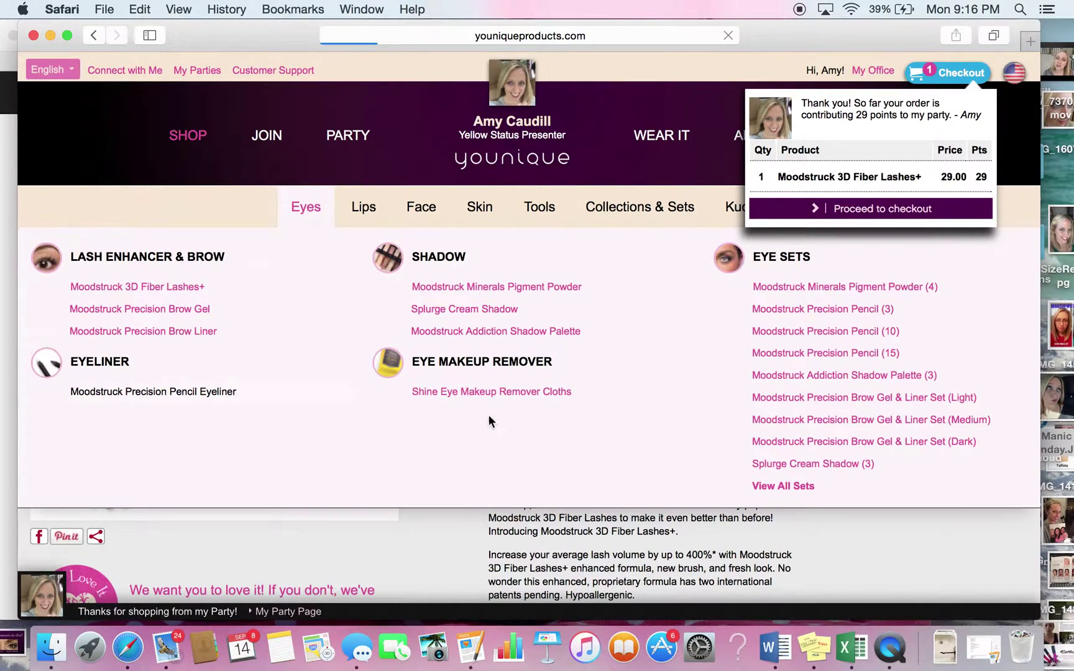
left_click(581, 432)
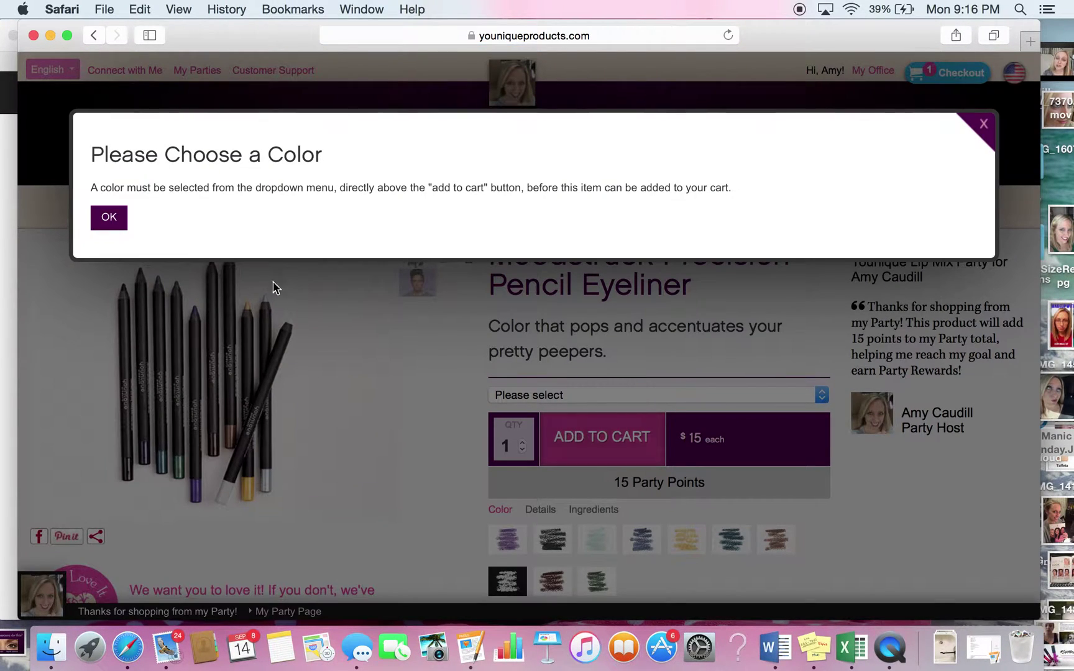
left_click(116, 224)
left_click(670, 395)
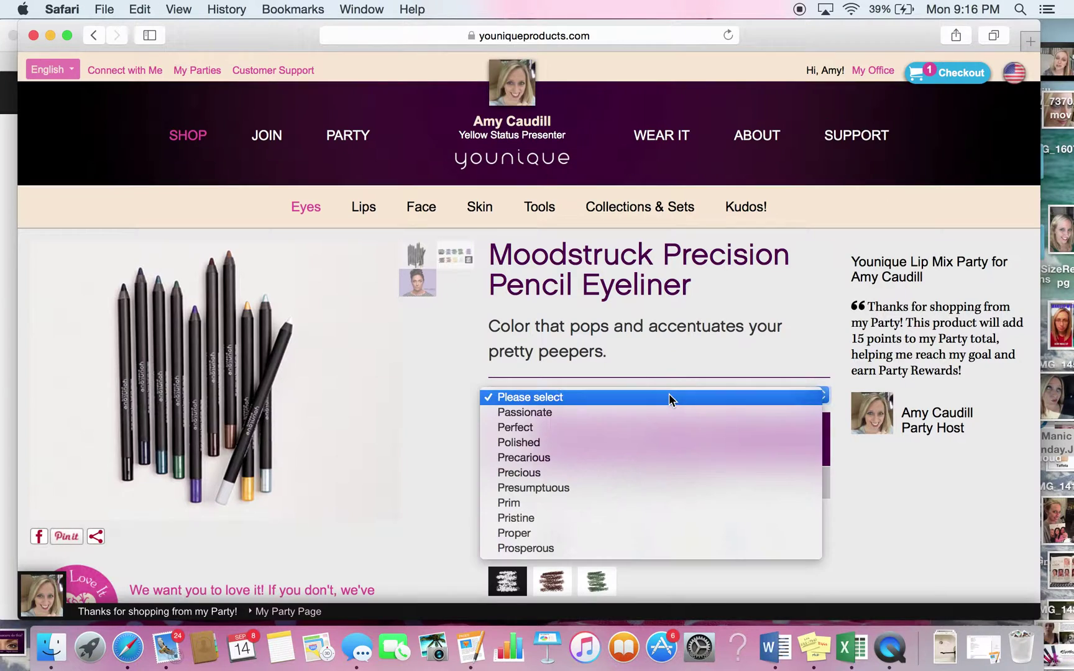
left_click(671, 429)
left_click(592, 445)
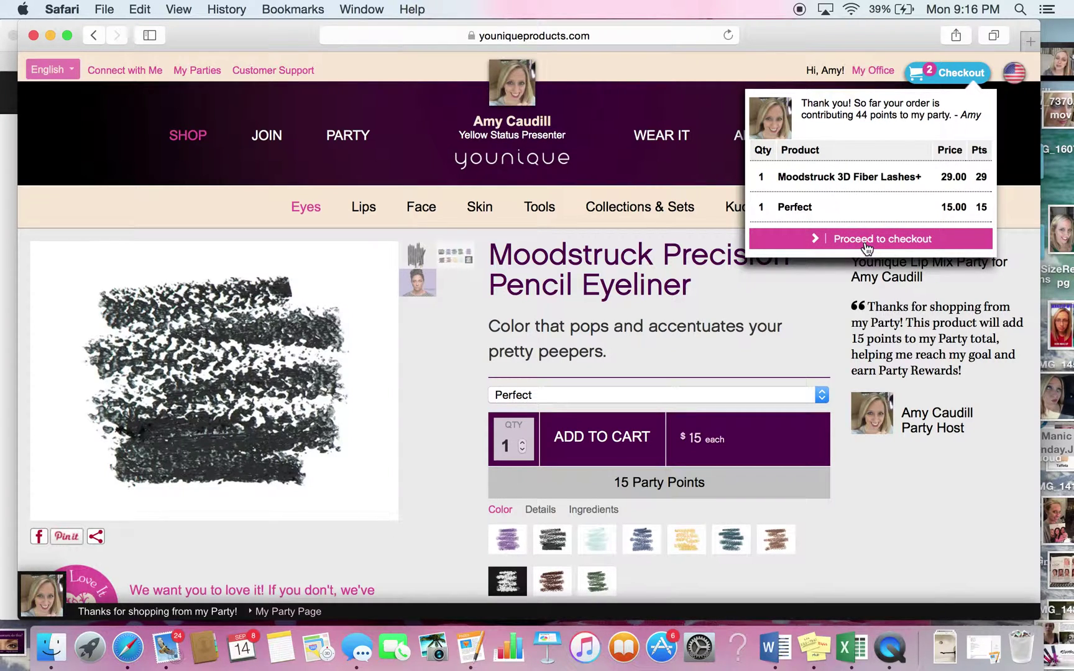
left_click(867, 249)
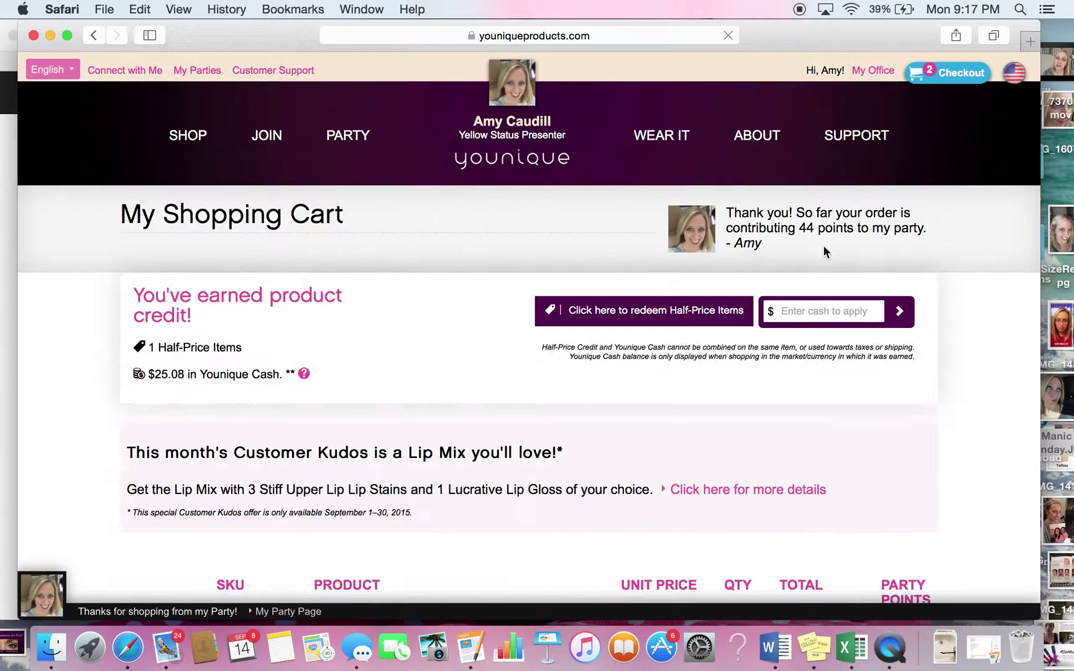
Step: Check both cart items and the $44.00 subtotal, then start redeeming the half-price credit
scroll(455, 369, "down", 5)
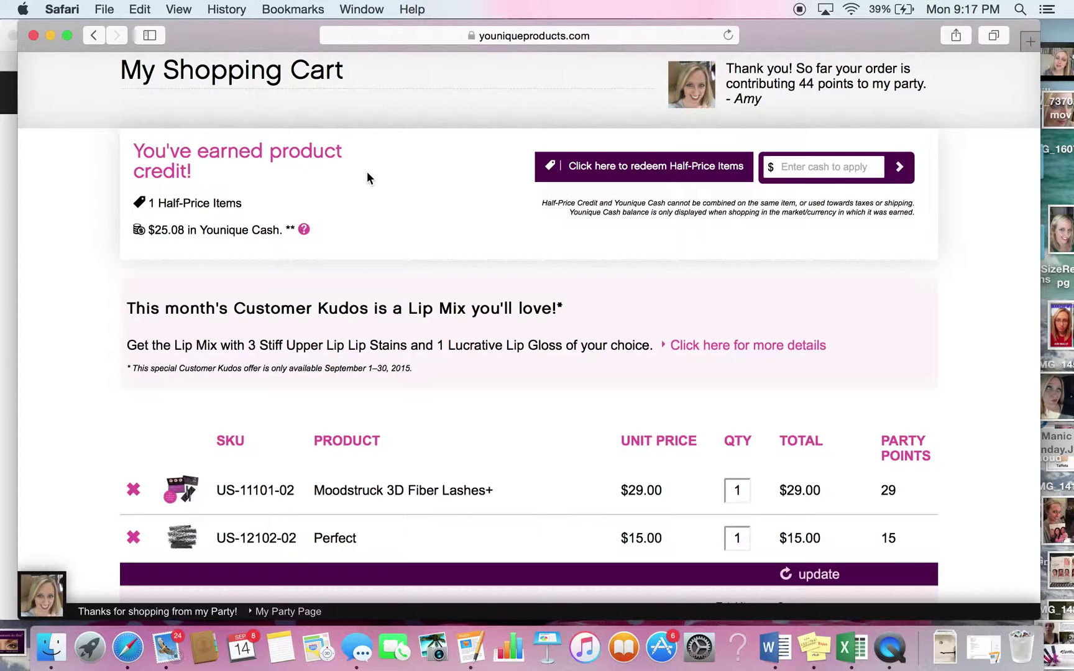
scroll(366, 171, "up", 1)
scroll(462, 253, "down", 2)
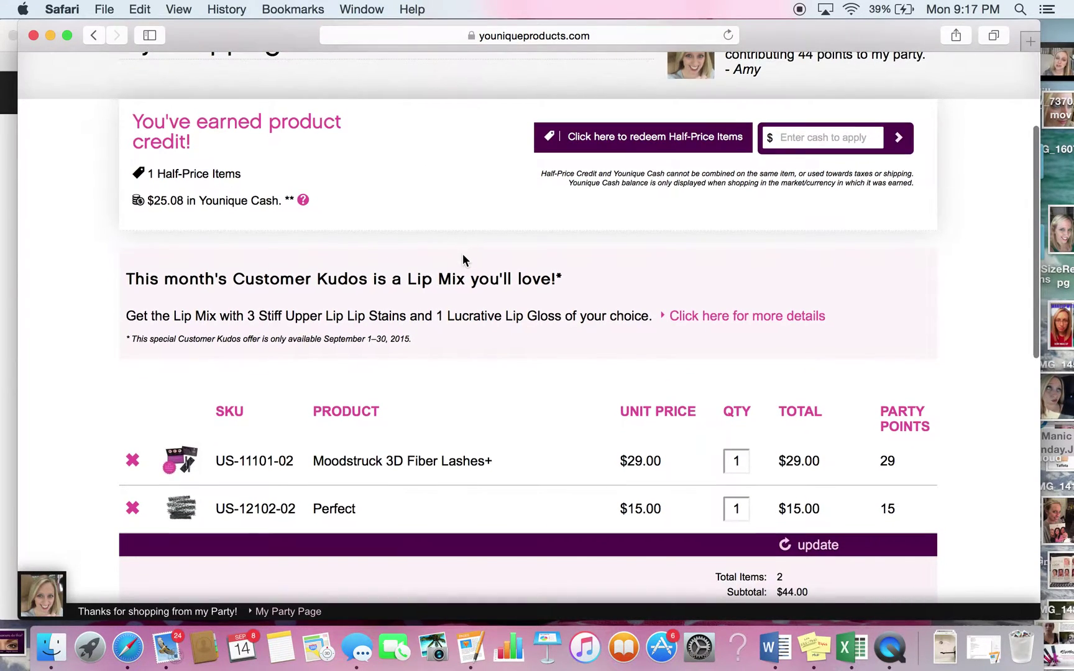
left_click(647, 150)
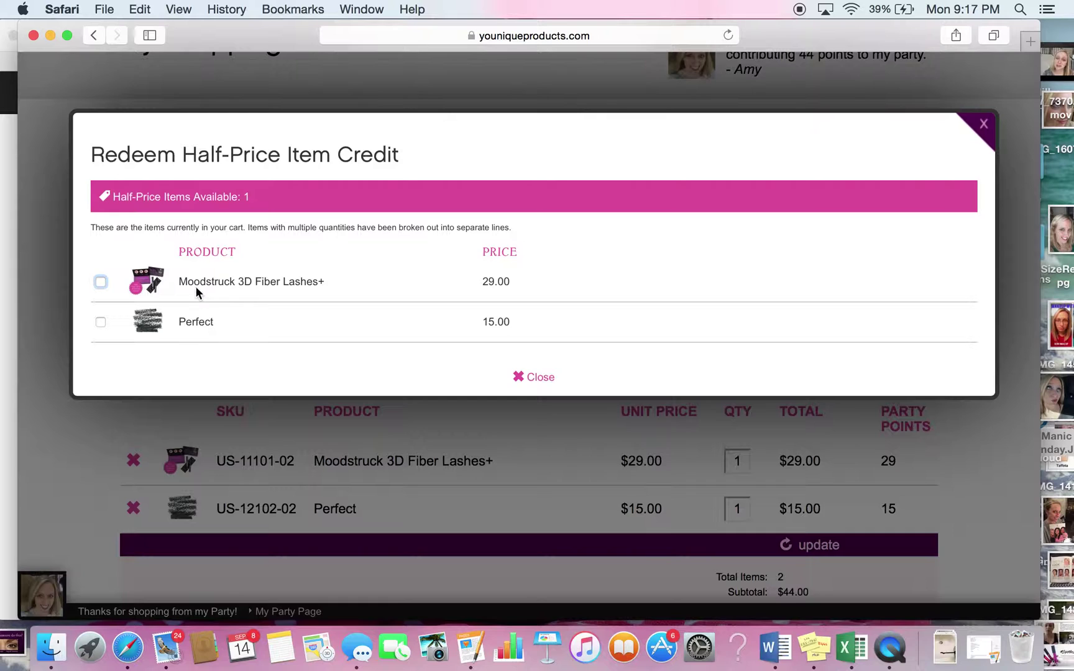
Step: Use the half-price credit on the lashes, making them $14.50 and the subtotal $29.50
left_click(100, 282)
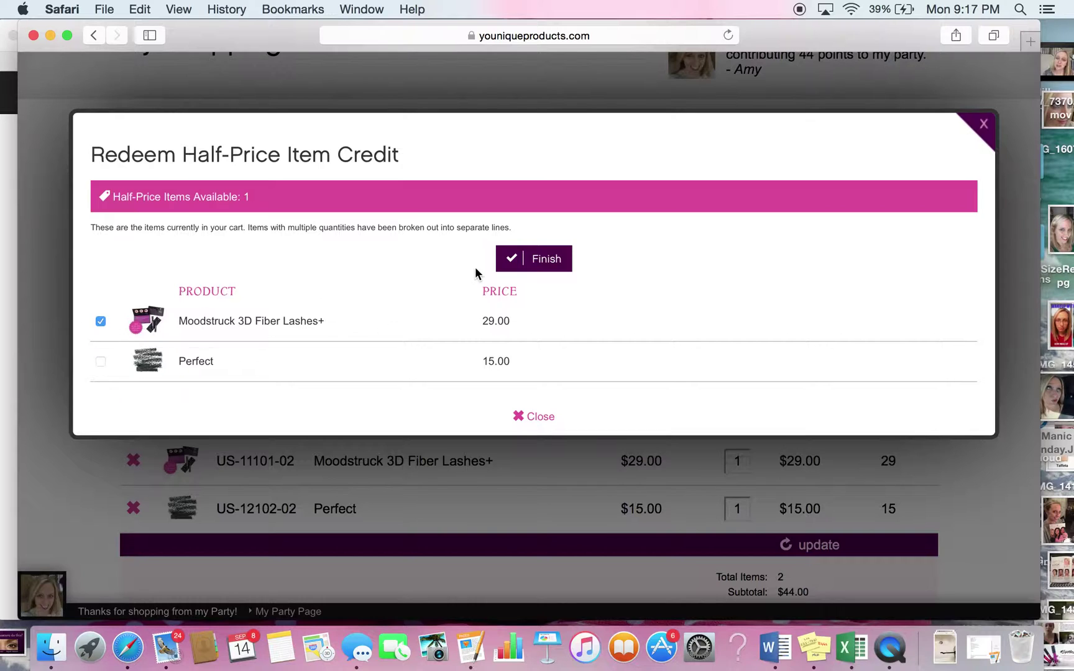
left_click(539, 266)
scroll(521, 444, "down", 2)
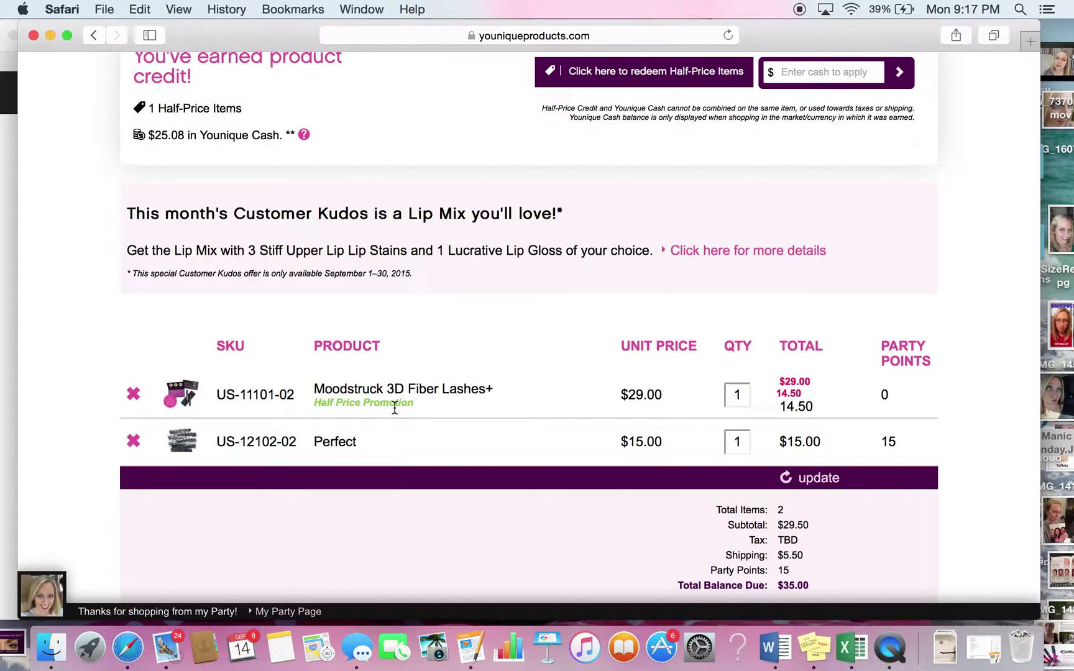
Step: Check the cart's $35.00 balance due and $25.08 Younique Cash available
scroll(524, 348, "up", 2)
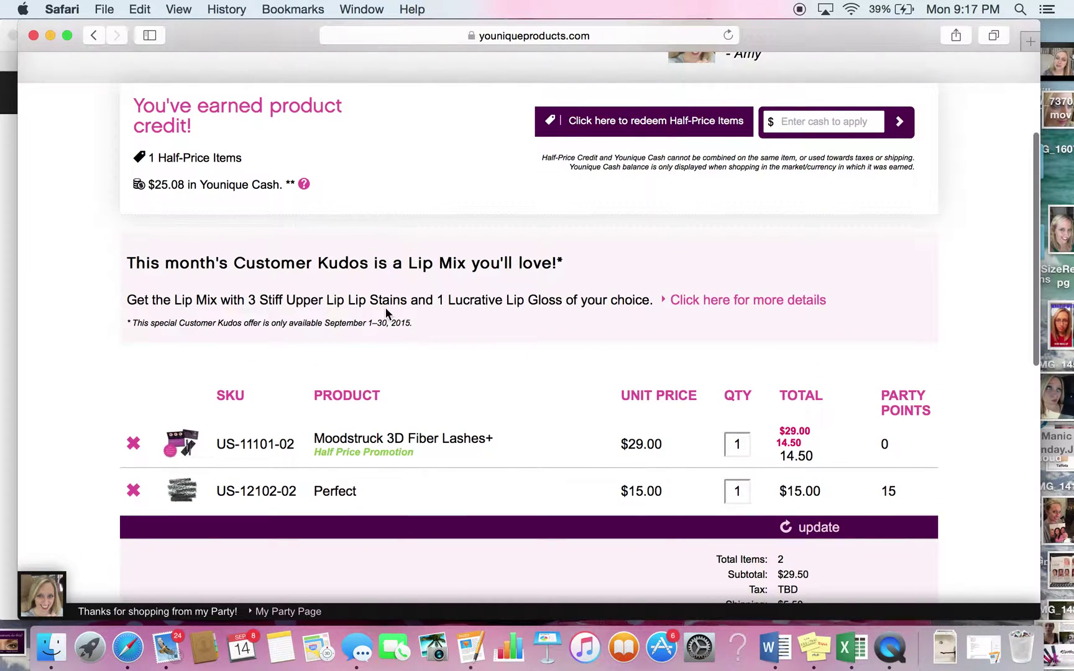
scroll(386, 313, "down", 5)
scroll(386, 313, "up", 2)
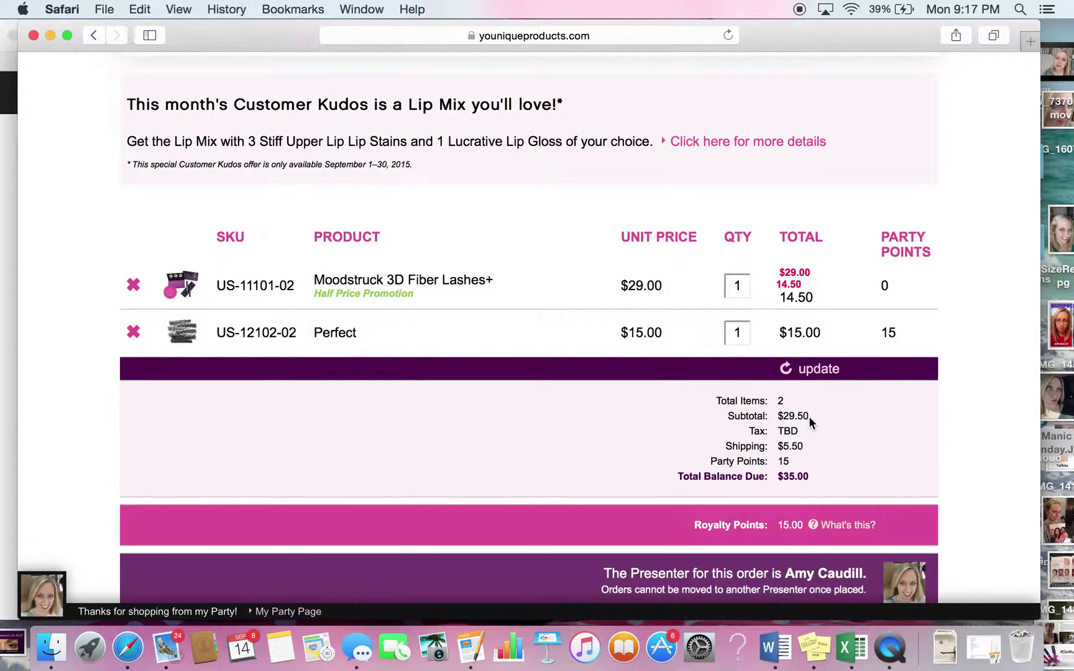
scroll(682, 373, "up", 3)
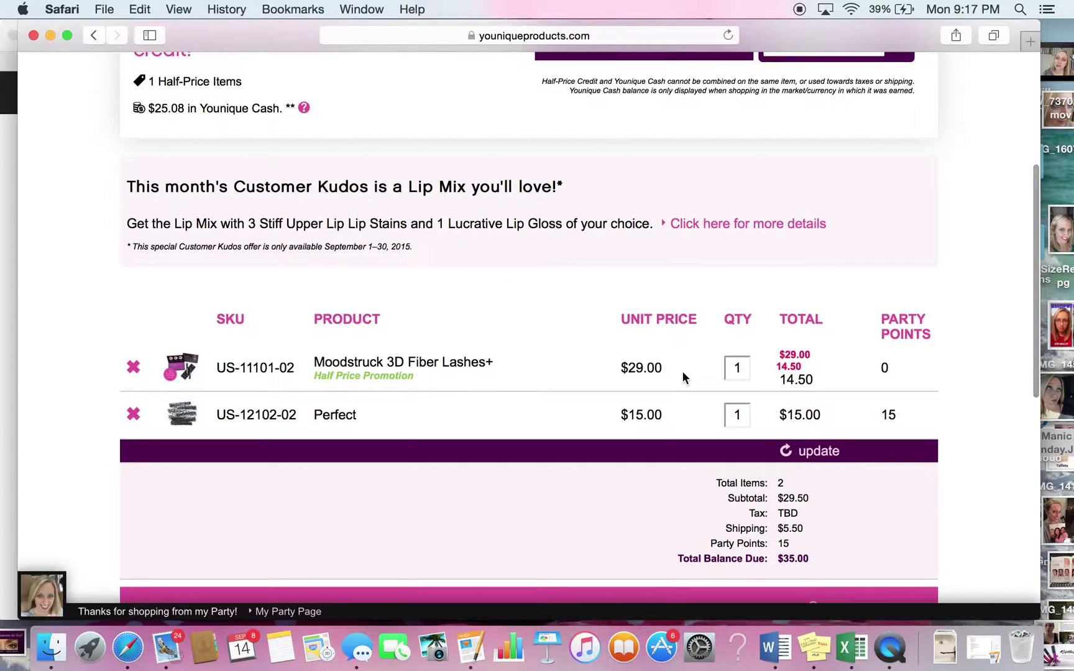
scroll(216, 130, "up", 1)
scroll(216, 127, "down", 1)
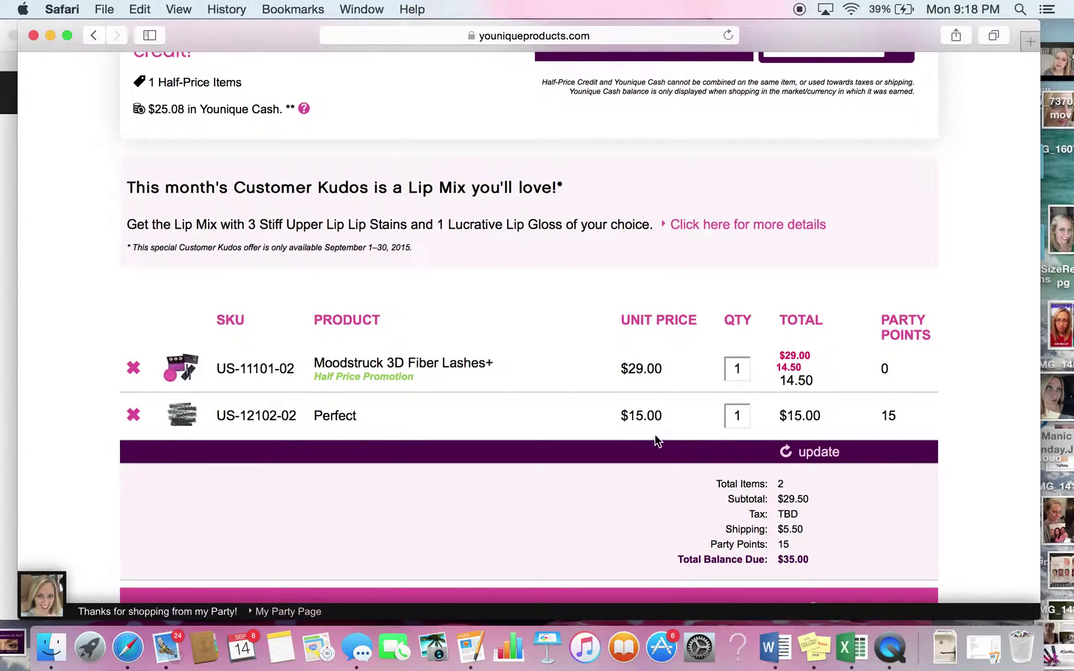
scroll(639, 421, "up", 1)
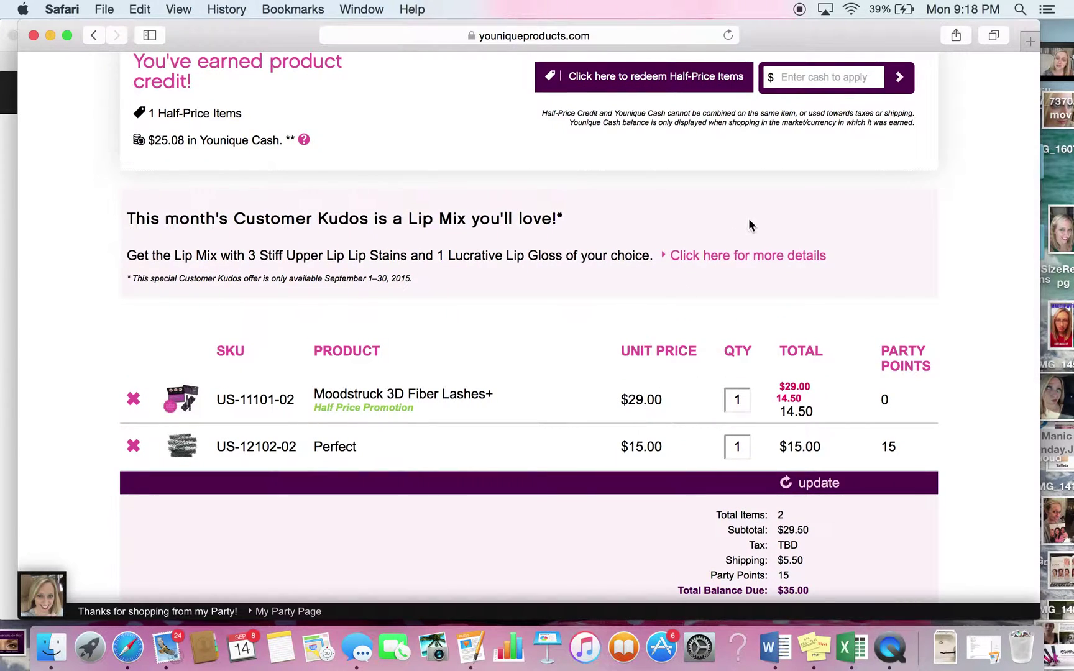
left_click(808, 77)
Step: Apply $15 of Younique Cash, bringing the adjusted subtotal to $14.50 with $10.08 cash left
scroll(809, 79, "up", 1)
scroll(810, 79, "up", 1)
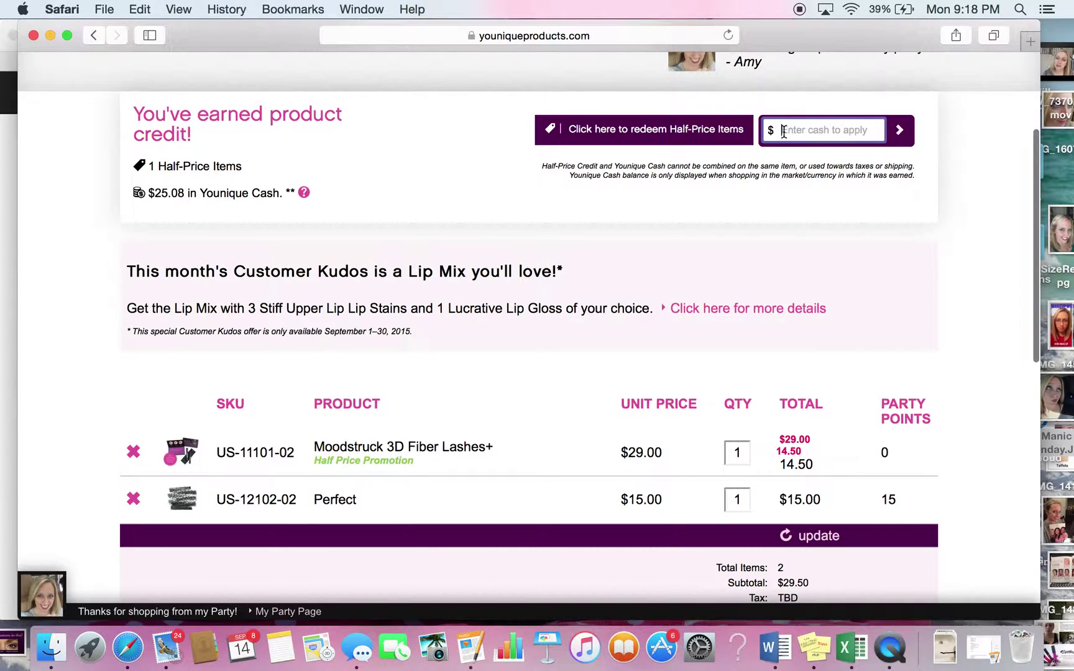
type("15")
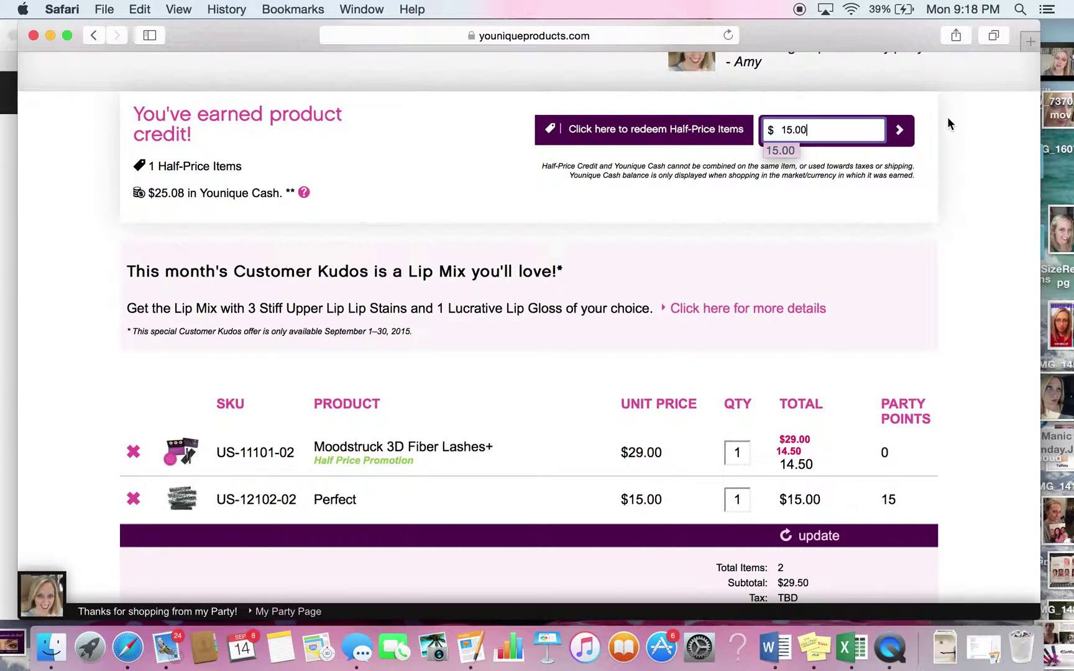
left_click(901, 135)
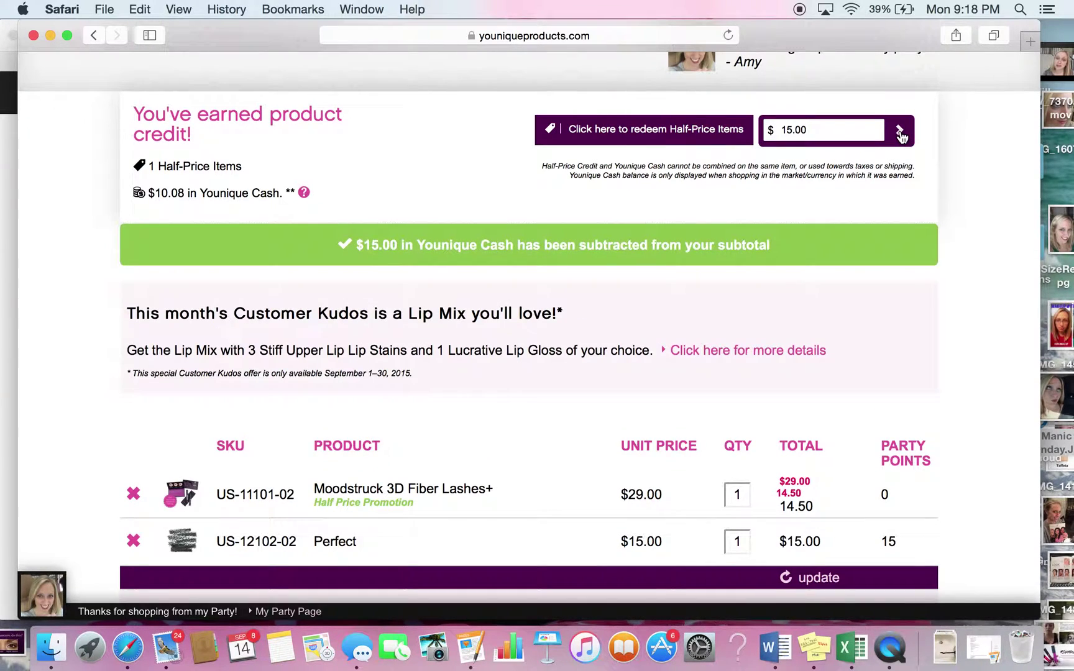
scroll(547, 291, "down", 2)
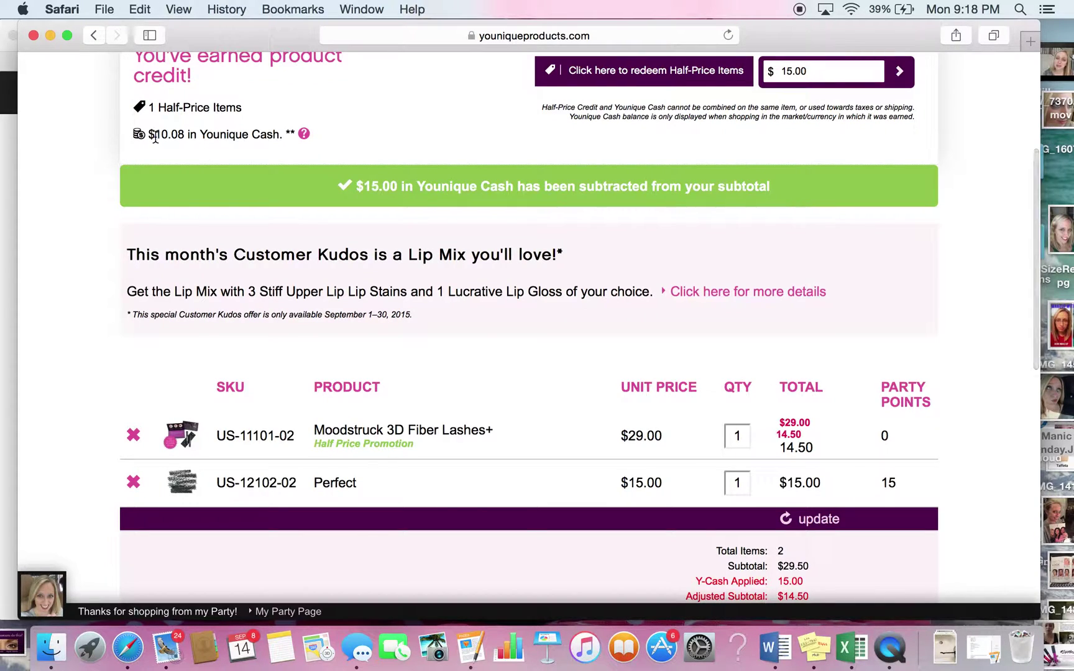
scroll(487, 338, "down", 5)
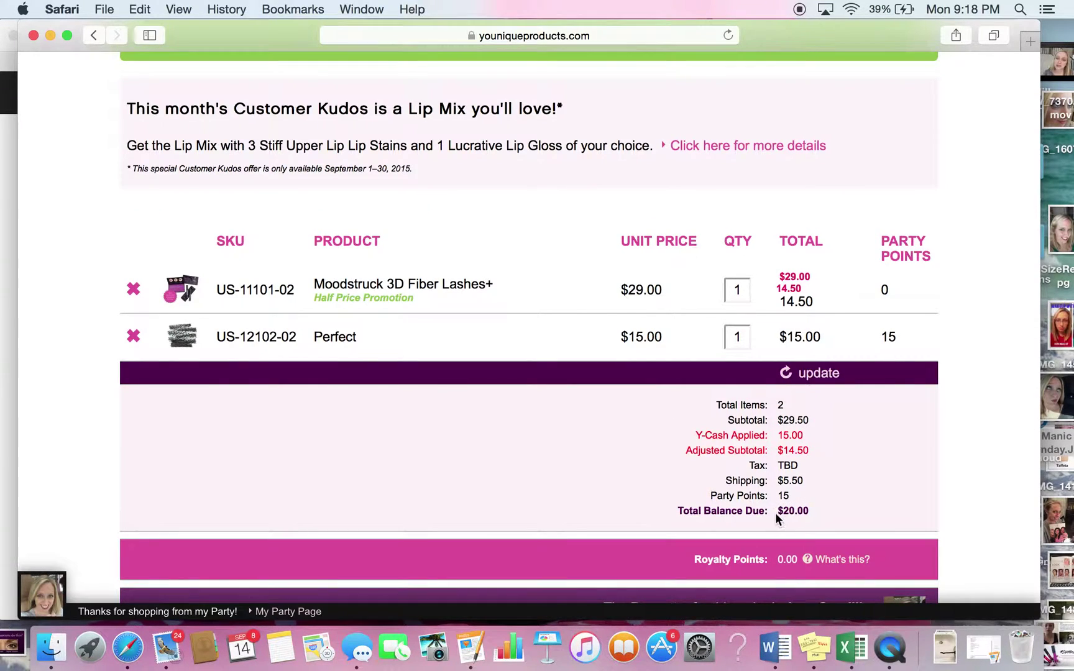
scroll(816, 508, "up", 1)
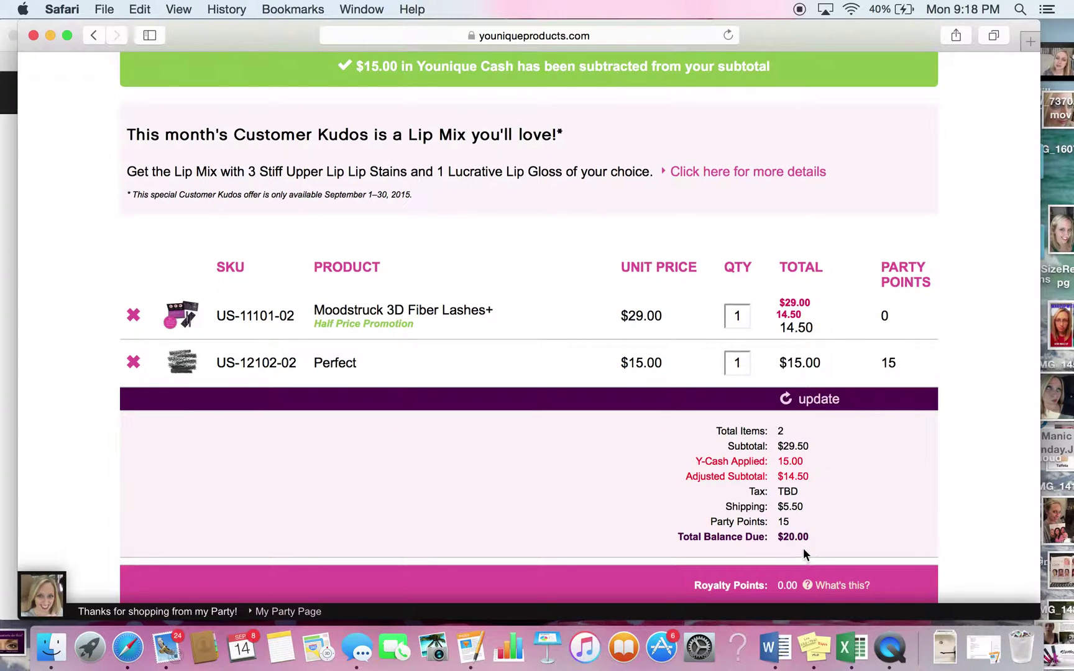
scroll(801, 472, "down", 2)
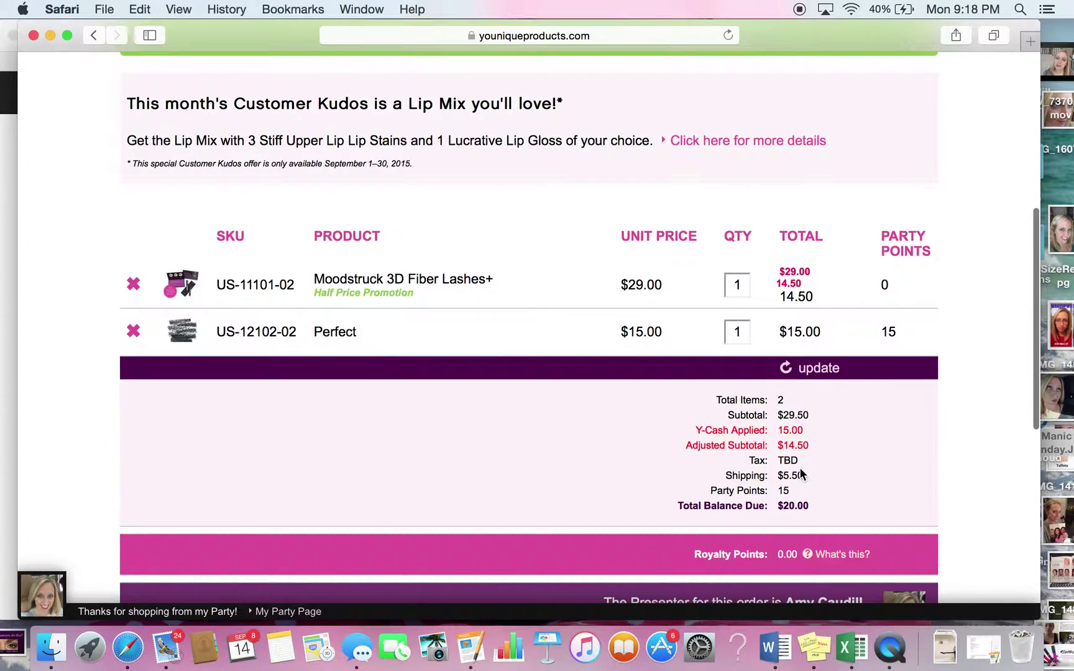
scroll(800, 468, "up", 5)
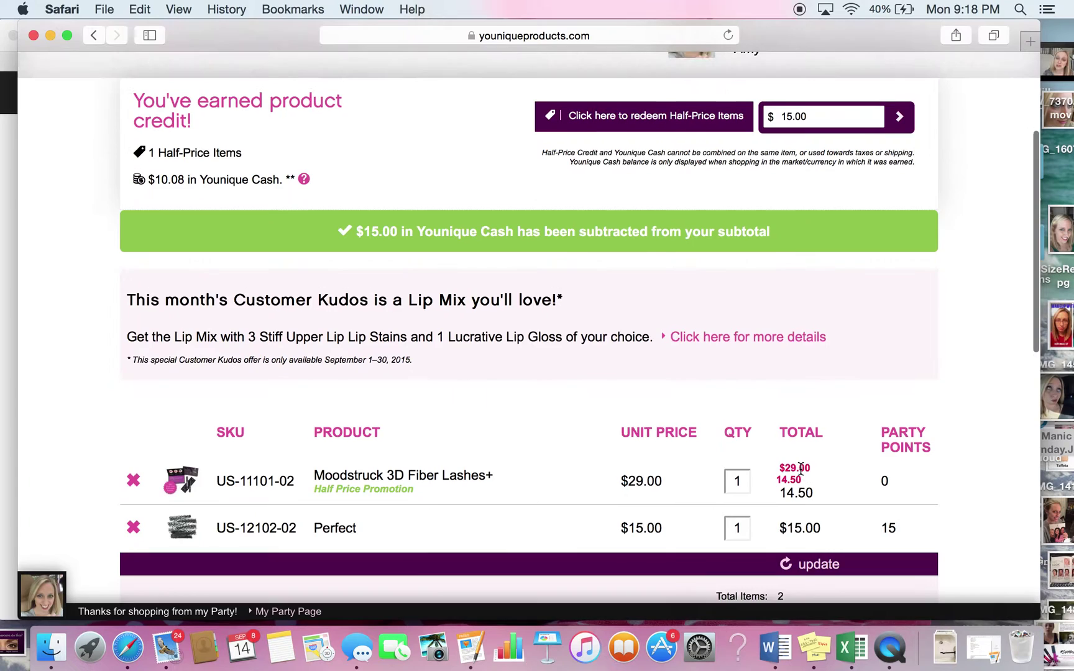
scroll(730, 476, "down", 1)
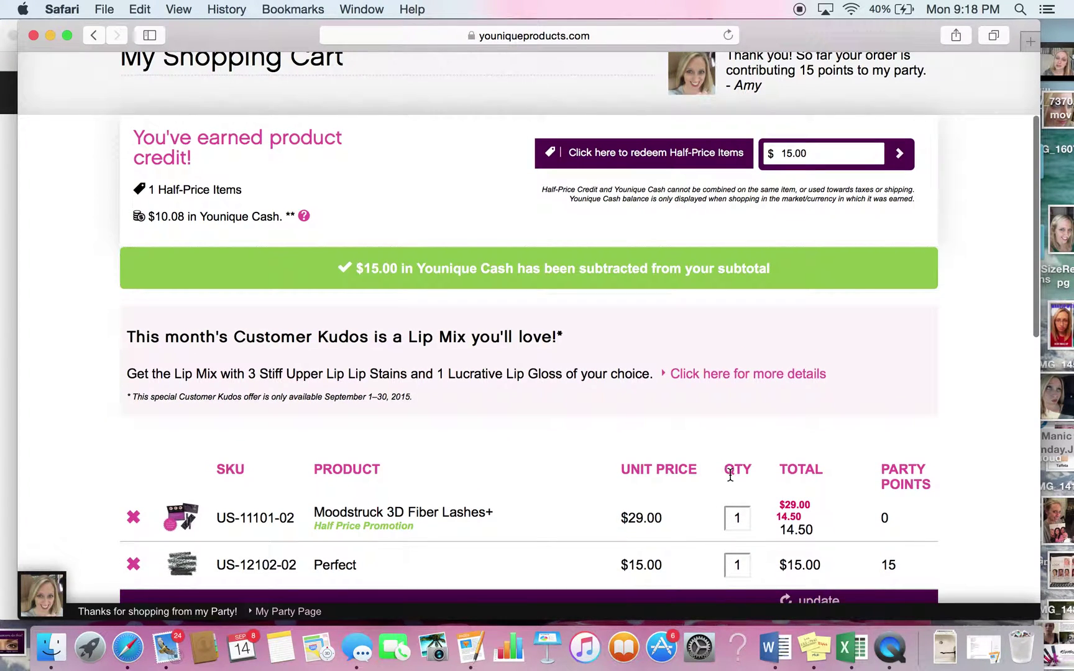
scroll(755, 421, "down", 2)
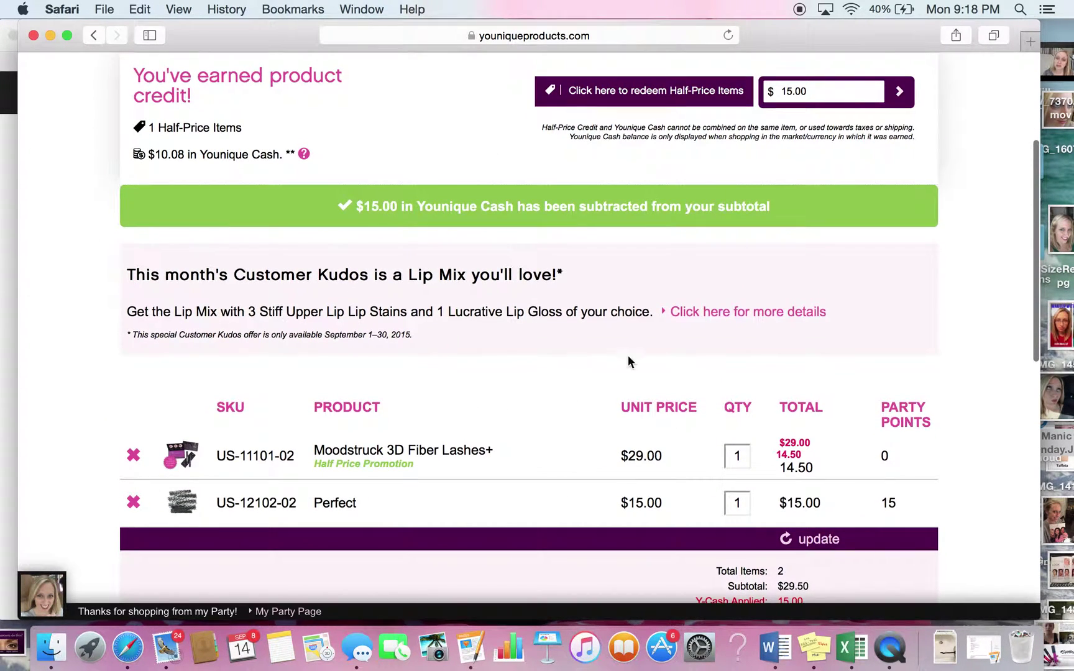
scroll(644, 376, "down", 3)
scroll(847, 476, "down", 4)
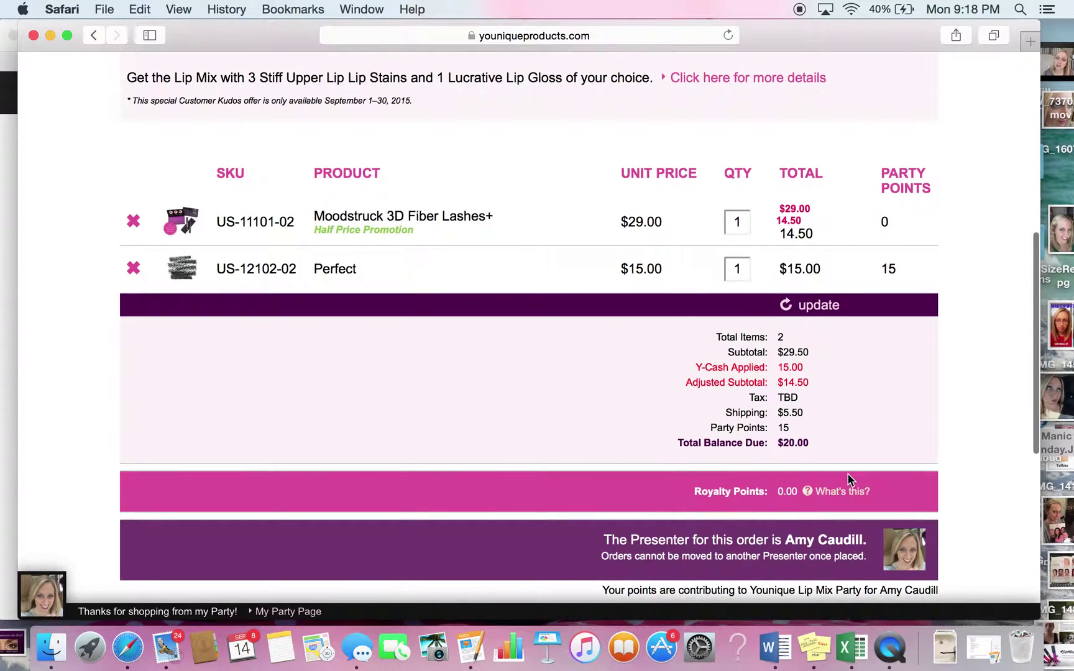
scroll(833, 373, "up", 8)
left_click_drag(818, 118, 760, 114)
Step: Clear the 15.00 from the cash entry and confirm the $20.00 balance due, tax TBD
key("BackSpace")
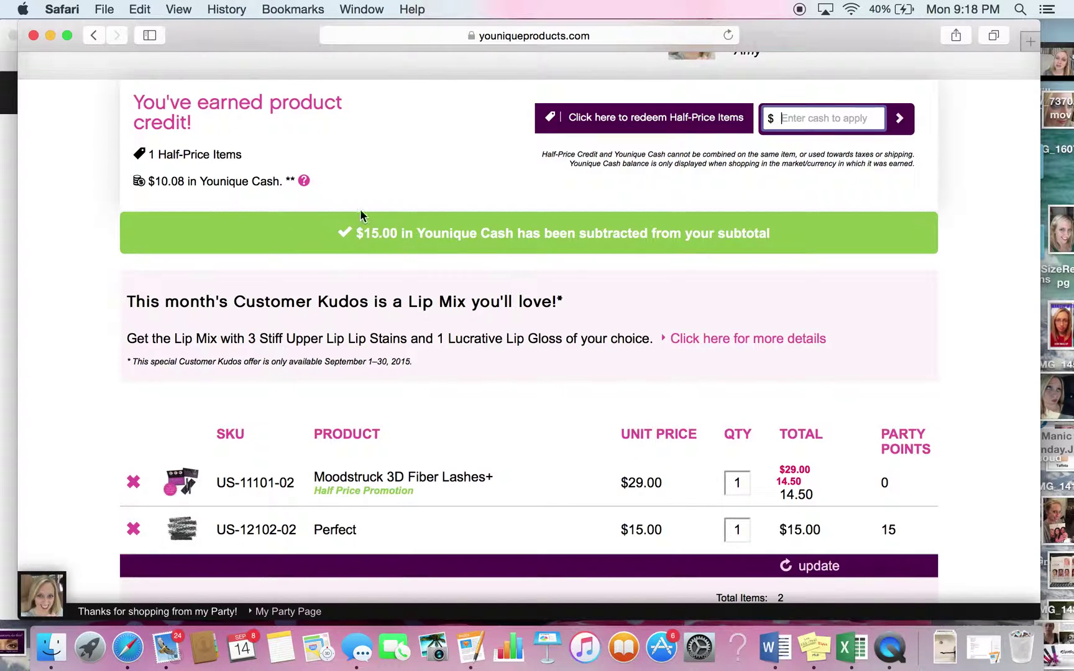
scroll(343, 219, "down", 8)
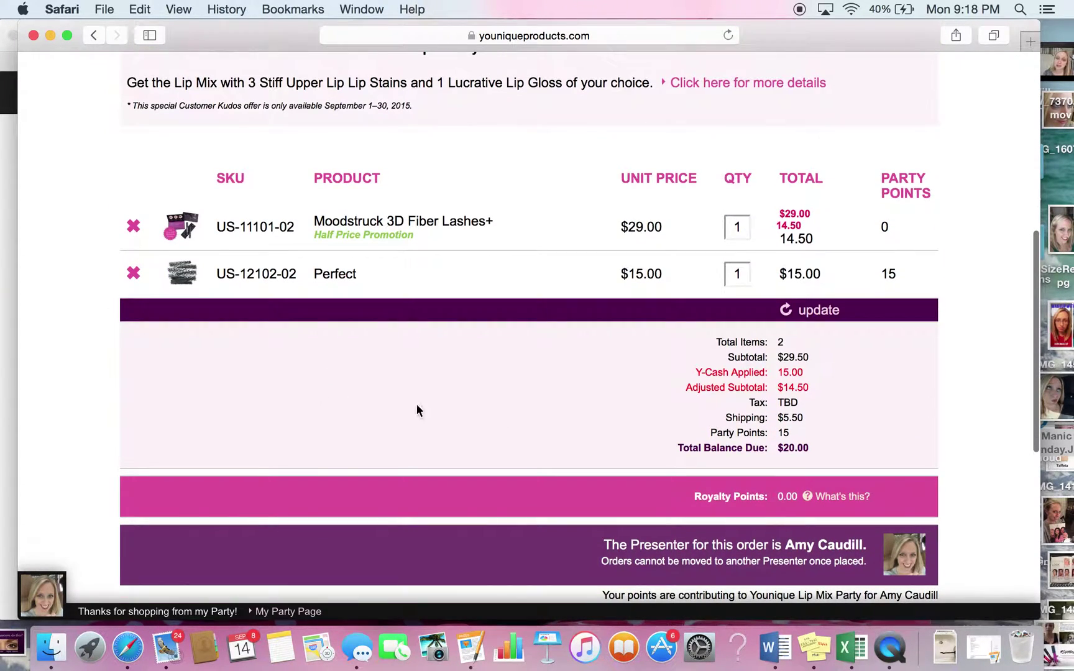
scroll(788, 249, "up", 10)
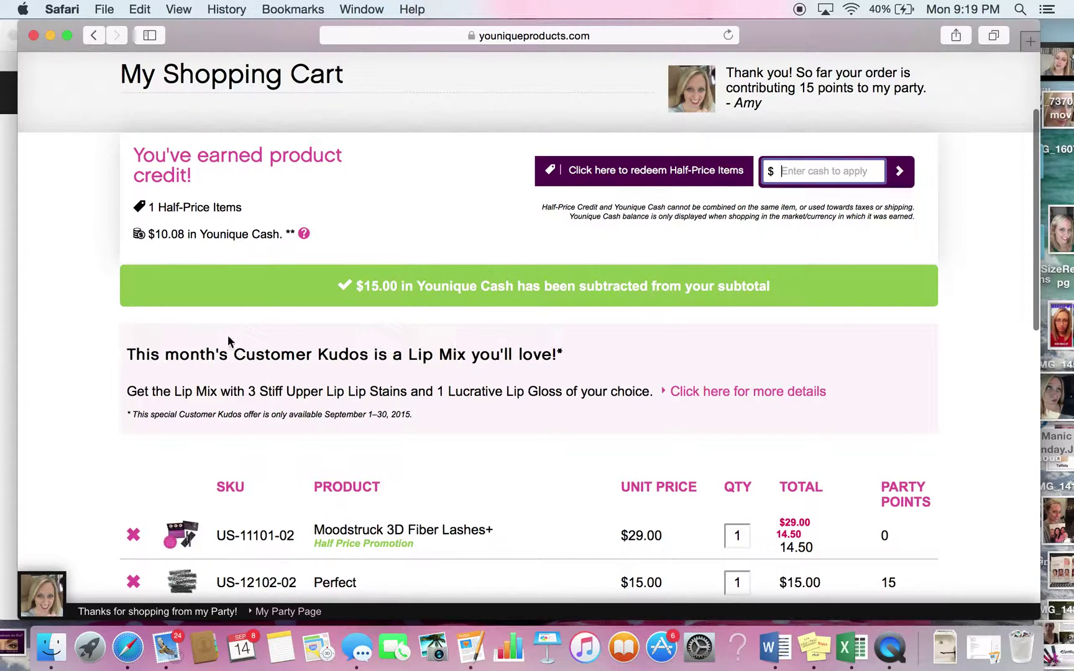
scroll(510, 343, "down", 3)
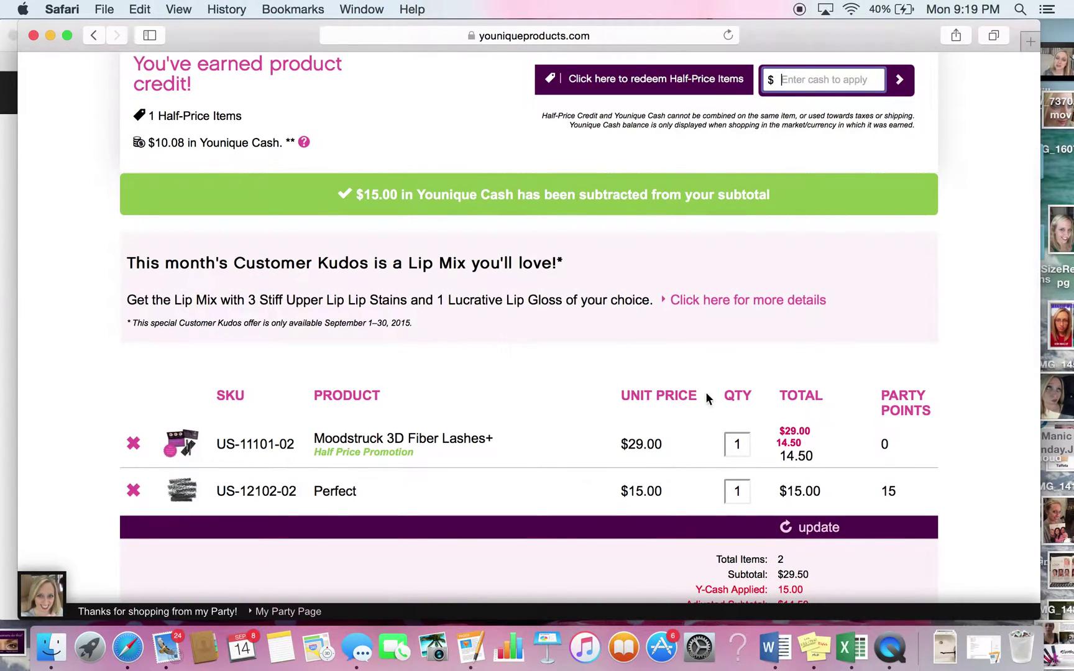
scroll(407, 486, "up", 4)
scroll(493, 367, "down", 1)
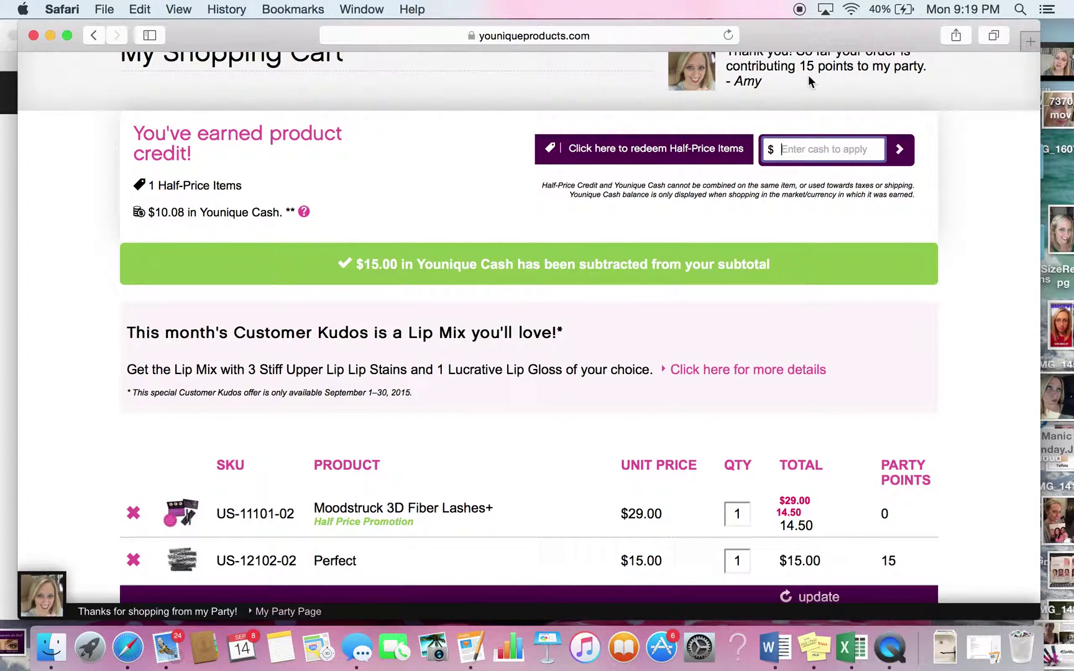
scroll(676, 298, "down", 5)
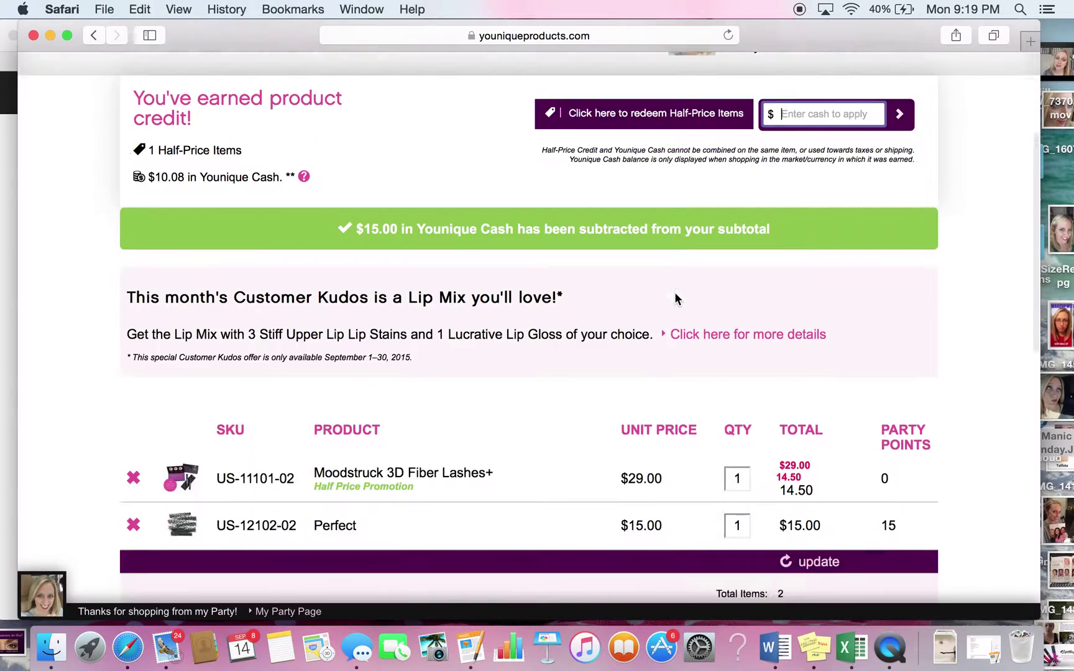
scroll(676, 299, "down", 2)
scroll(676, 299, "up", 2)
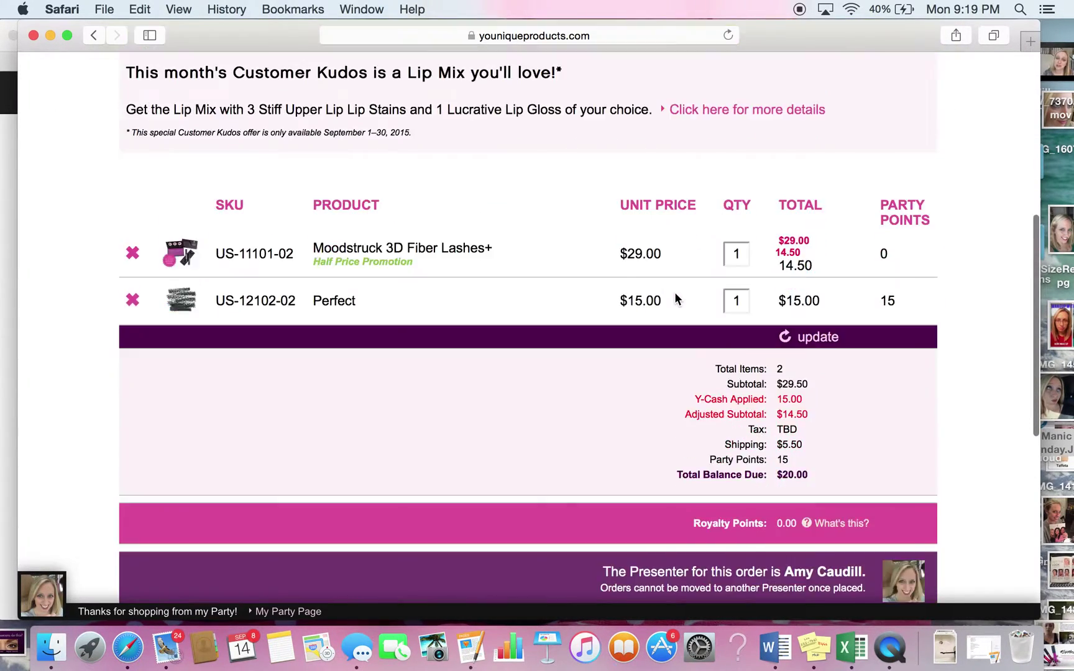
scroll(676, 299, "down", 8)
scroll(757, 251, "up", 10)
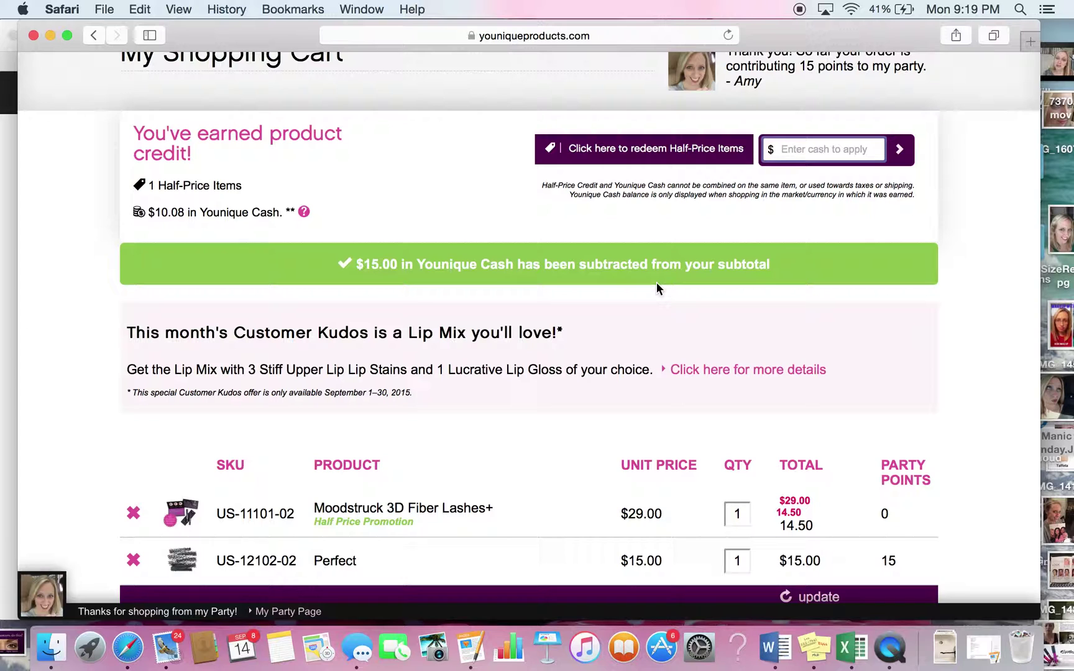
scroll(660, 325, "down", 8)
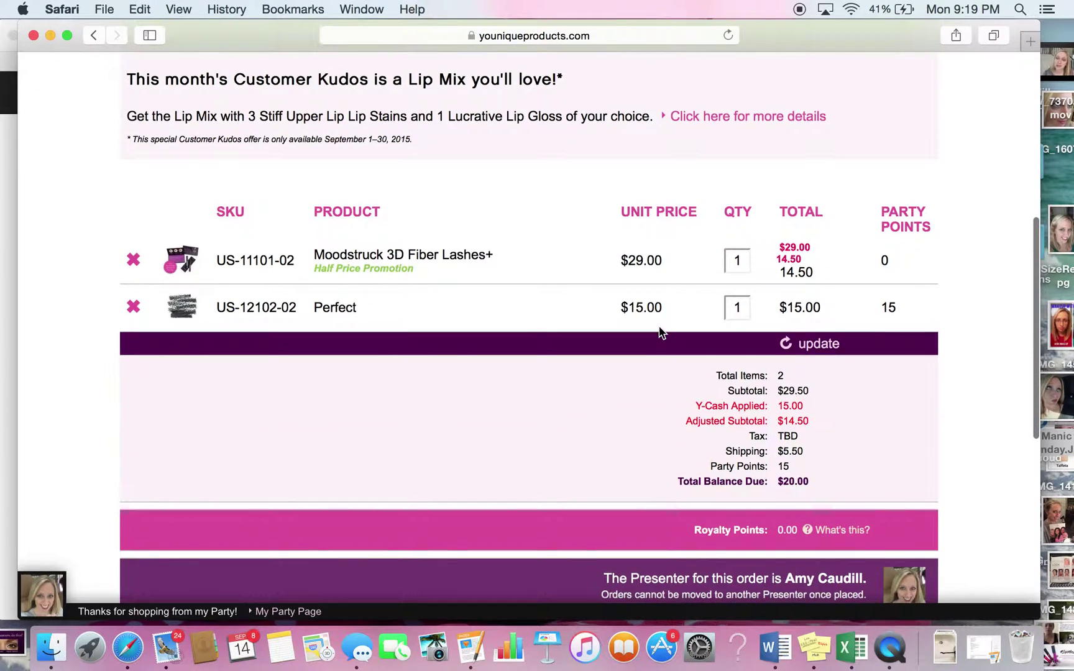